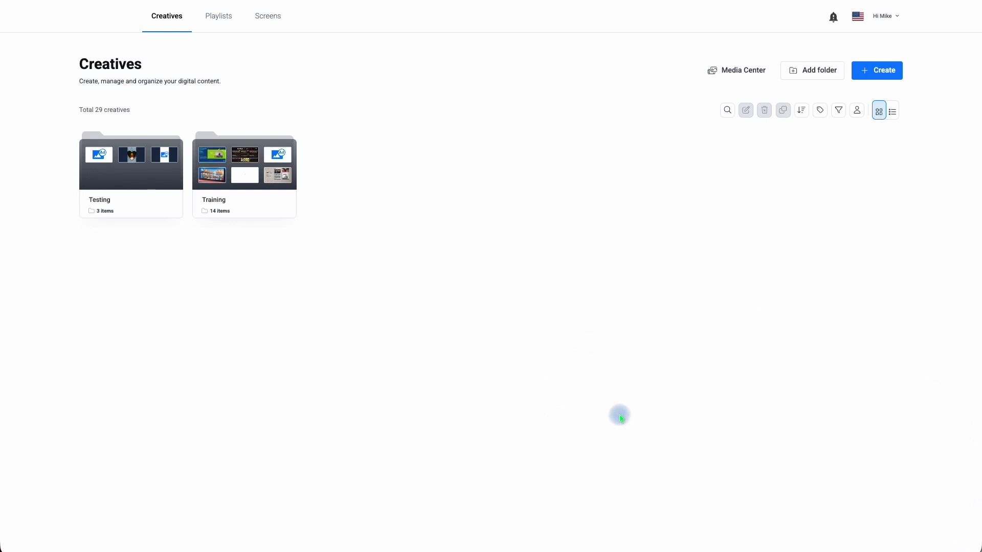
# Step: Open the admin dashboard's partner information for editing and go to its Authentication section
pyautogui.click(887, 19)
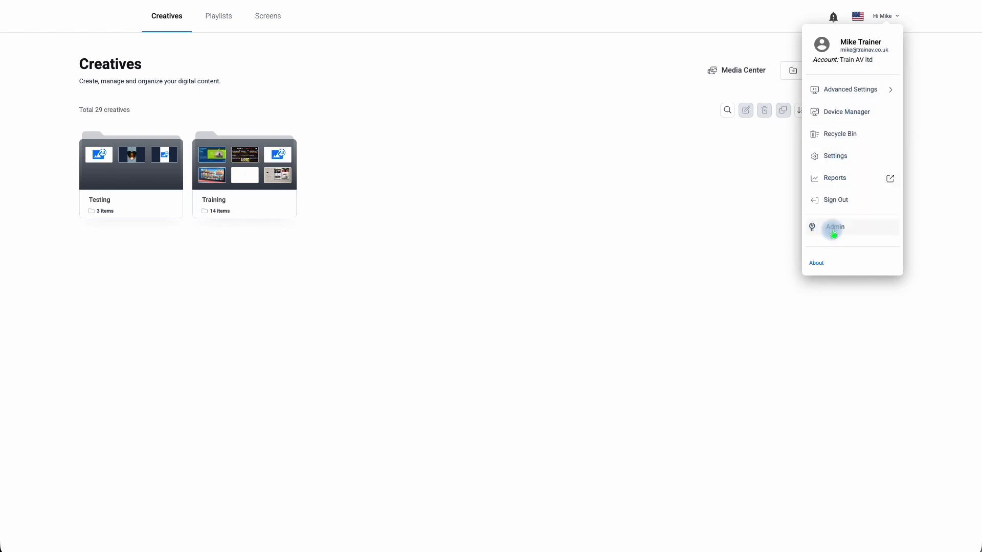
pyautogui.click(833, 233)
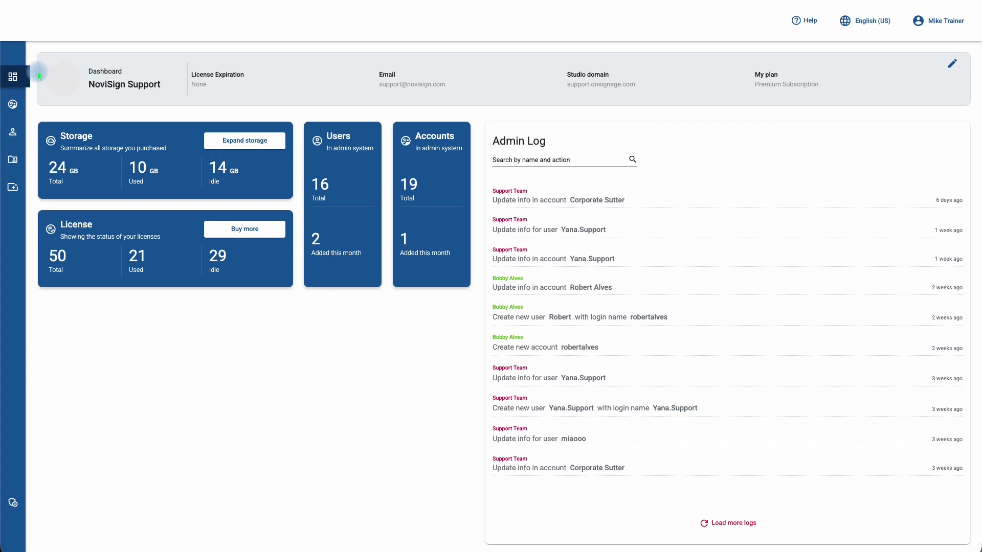
pyautogui.moveTo(23, 76)
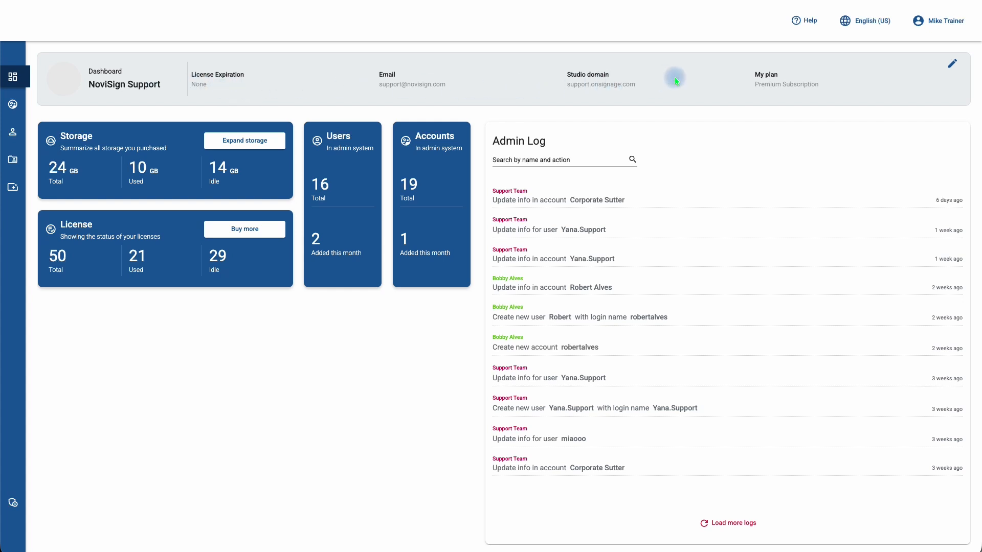
pyautogui.click(953, 65)
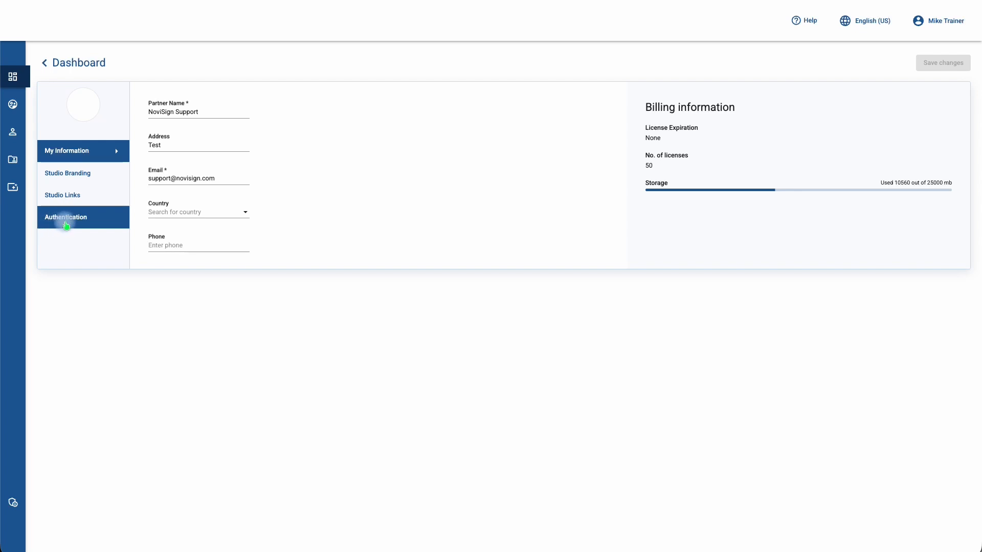
pyautogui.click(66, 225)
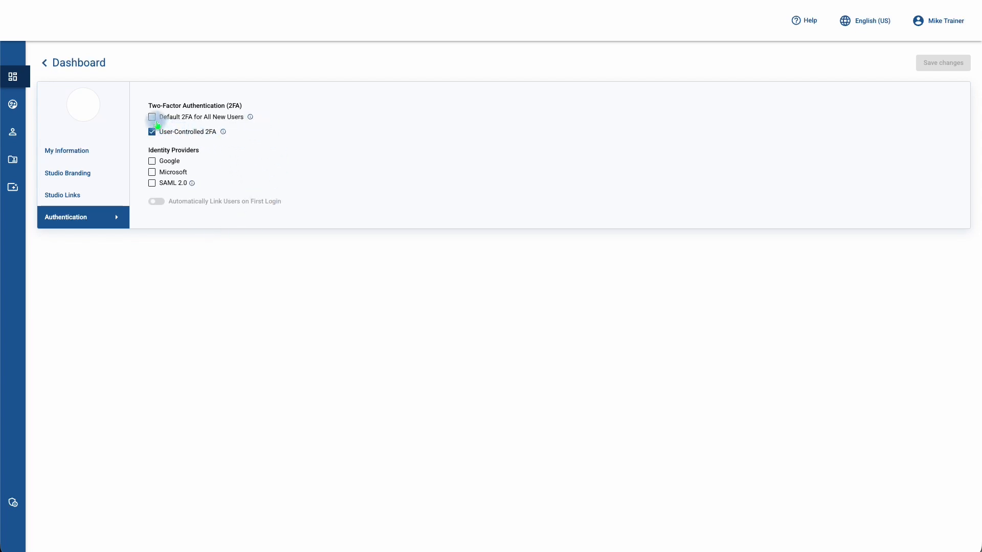
# Step: Try turning on default 2FA for all new users with email verification, turn it off again, and save changes
pyautogui.click(155, 121)
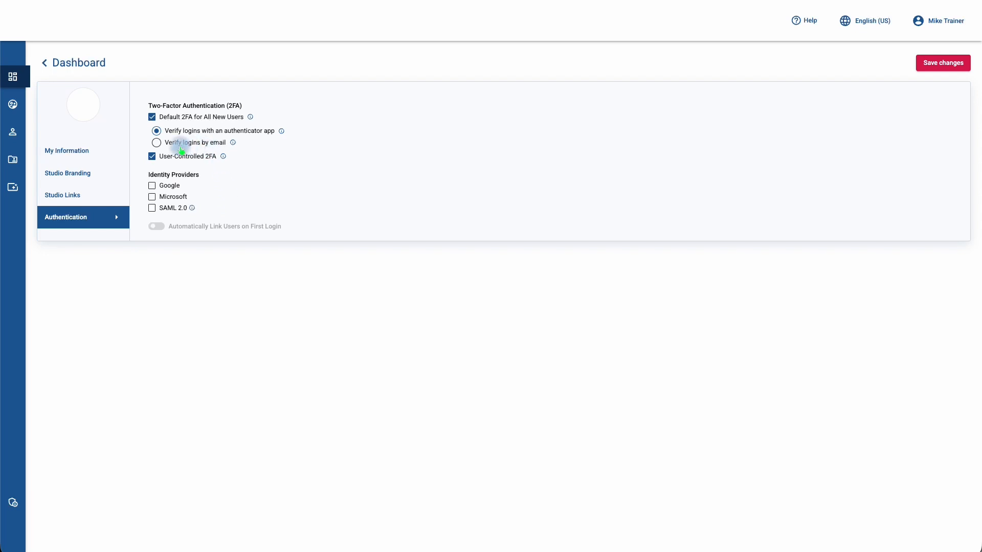
pyautogui.click(157, 146)
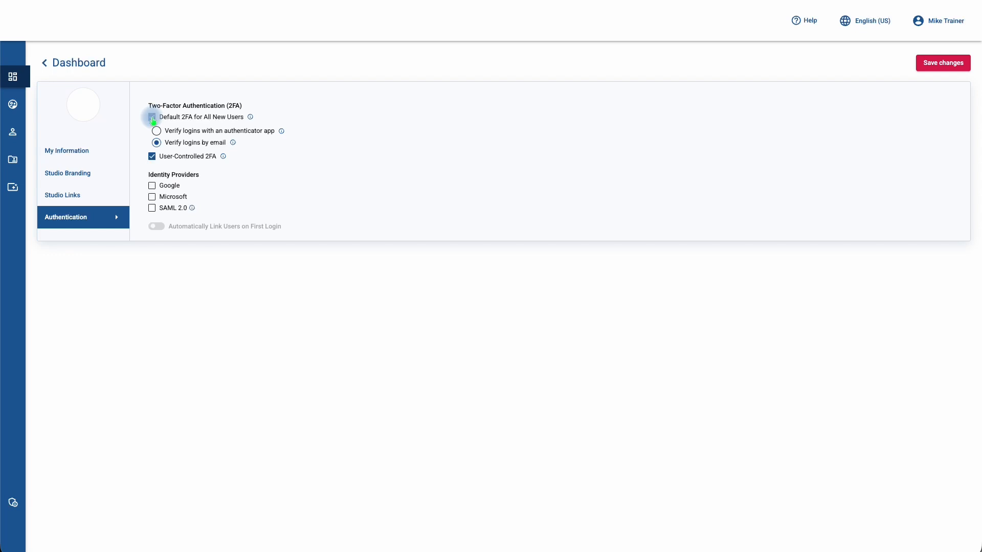
pyautogui.click(153, 118)
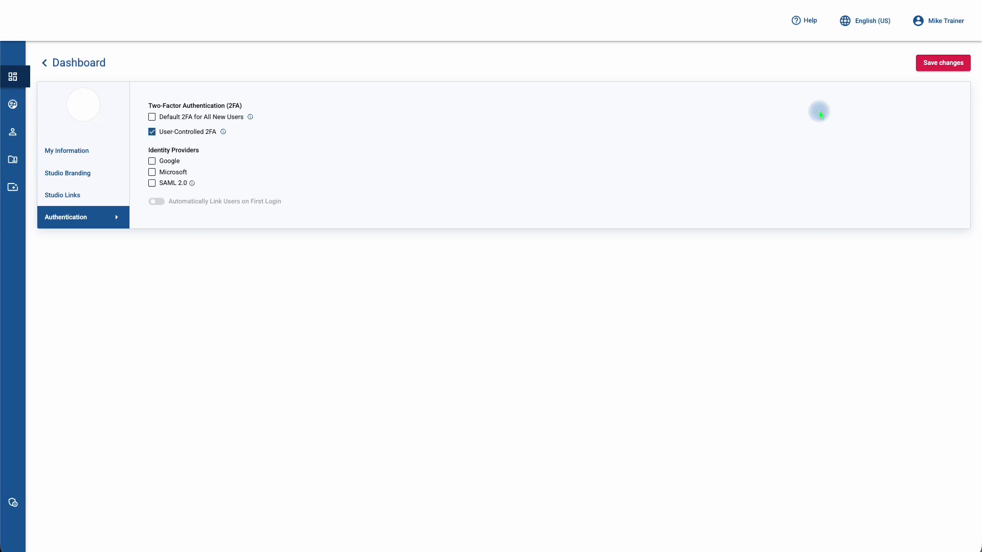
pyautogui.click(931, 64)
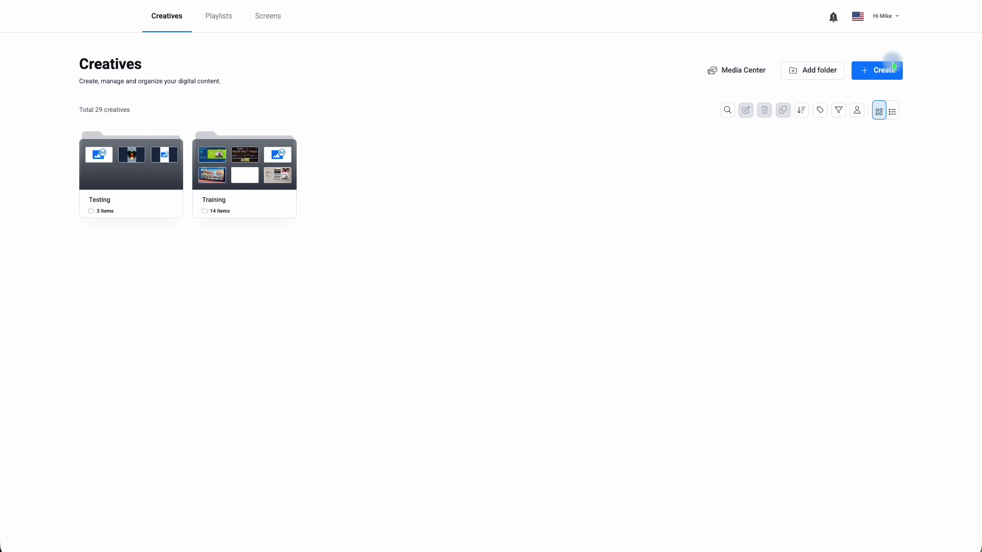
# Step: Enable two-factor authentication on your profile with verification through an authenticator app
pyautogui.click(883, 15)
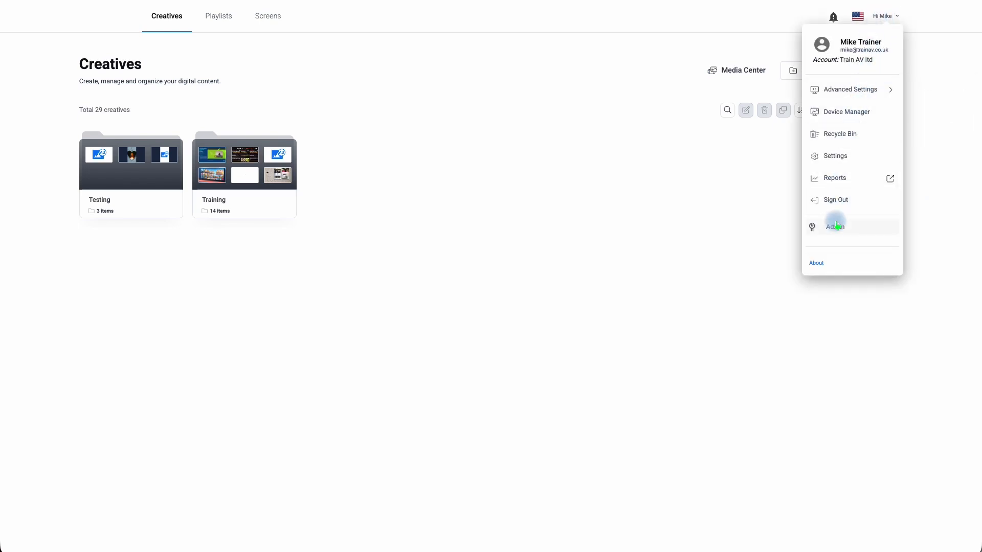
pyautogui.click(838, 161)
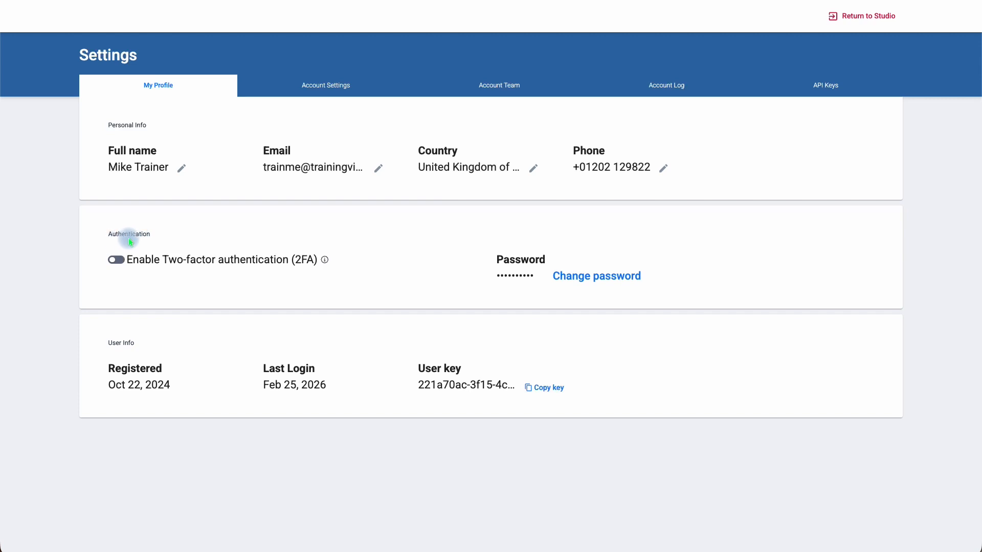
pyautogui.click(117, 262)
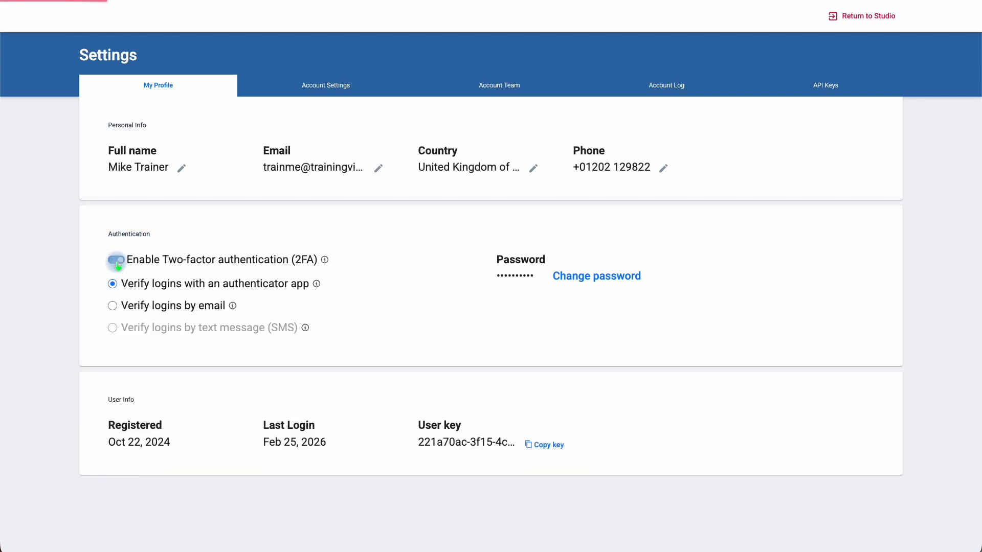
pyautogui.click(115, 284)
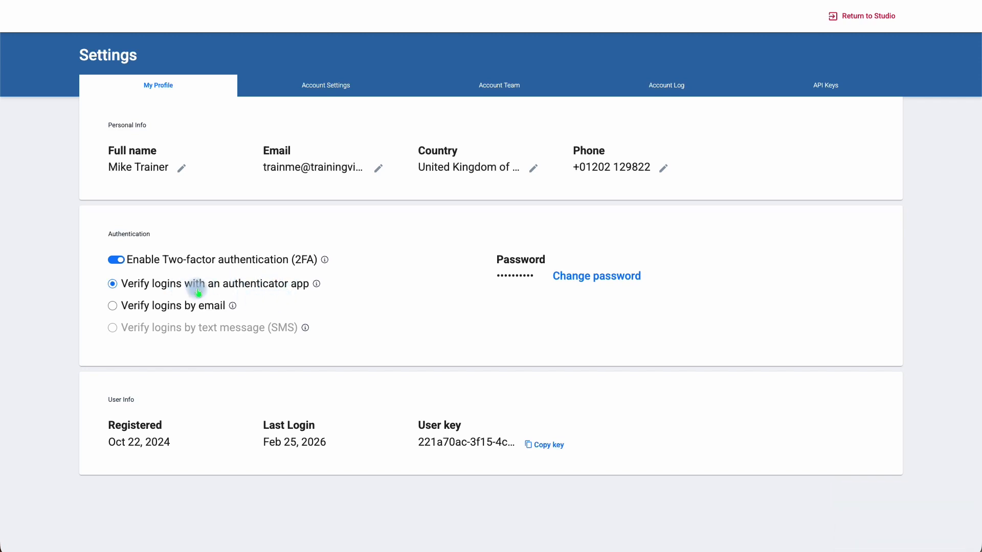
# Step: Return to the studio and sign out of the account
pyautogui.click(861, 16)
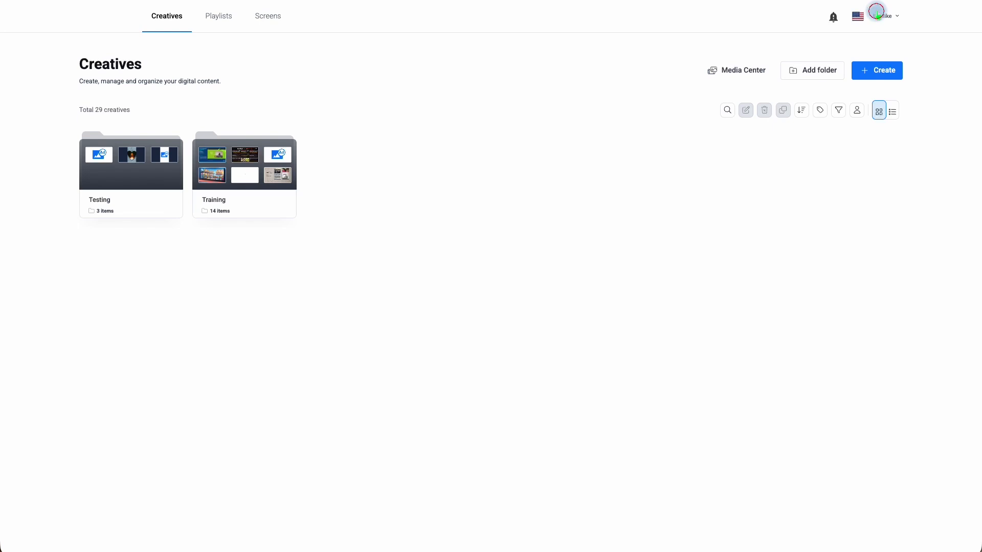
pyautogui.click(876, 14)
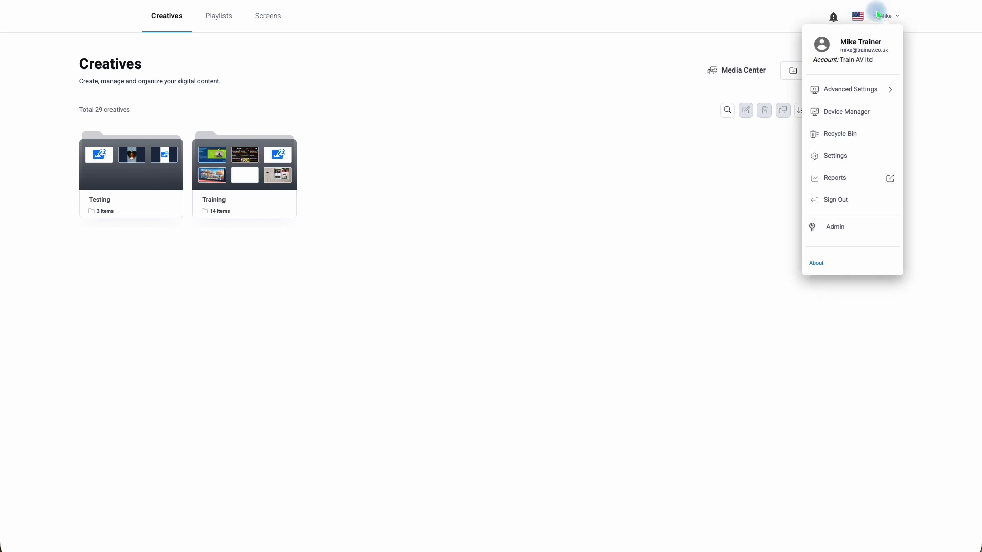
pyautogui.click(835, 195)
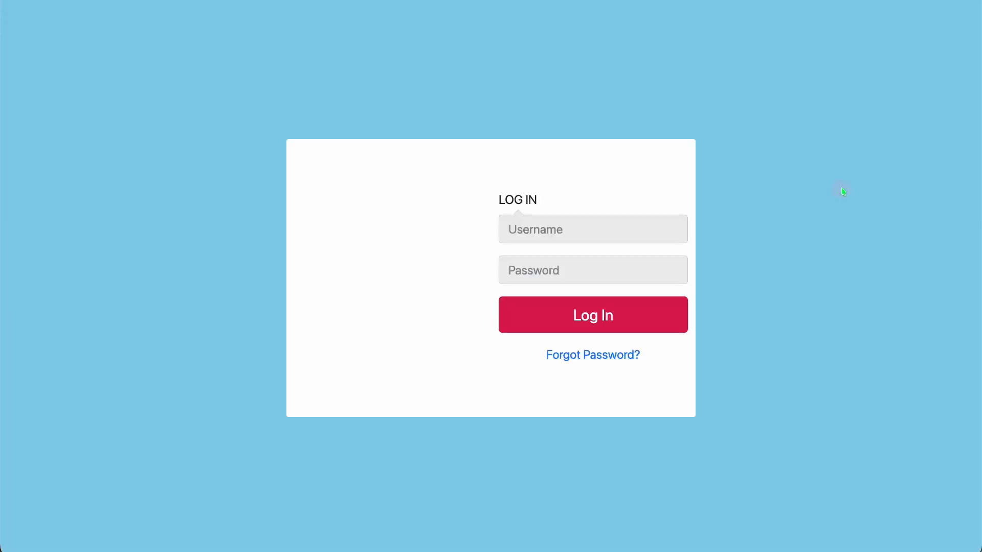
# Step: Log back in by filling in the saved username and account password
pyautogui.click(614, 228)
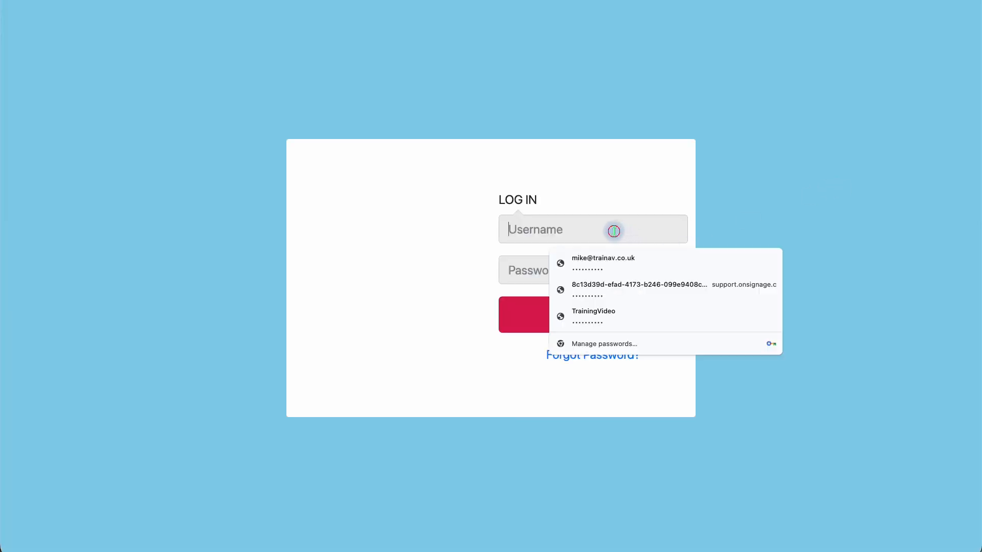
pyautogui.click(607, 261)
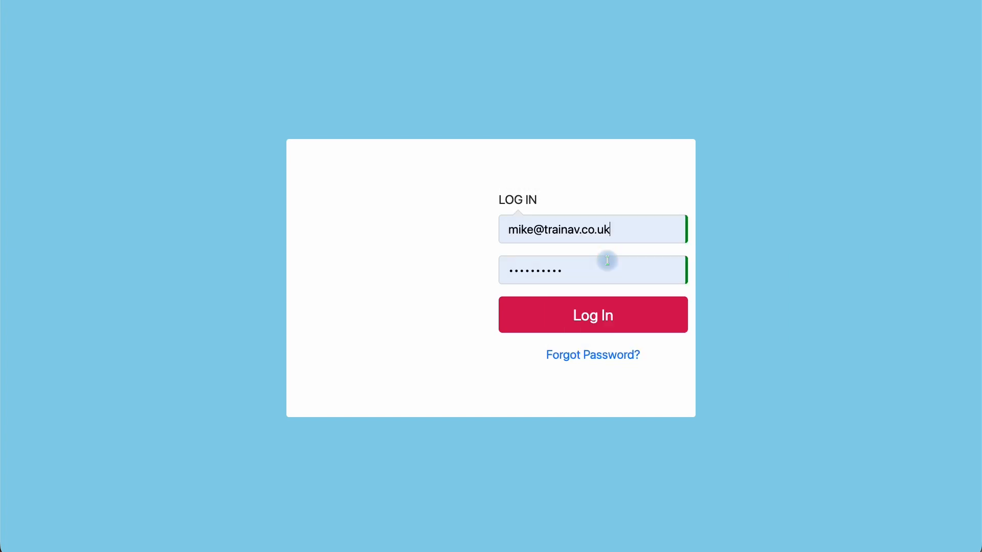
pyautogui.click(592, 313)
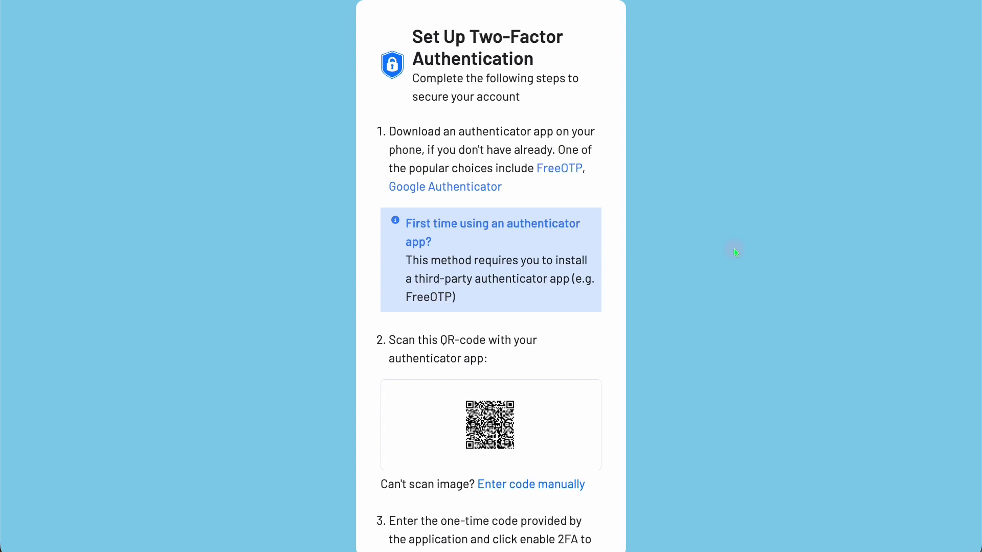
# Step: Review the two-factor setup page, switching to the manual setup key and back to the QR code
pyautogui.scroll(-3, 603, 220)
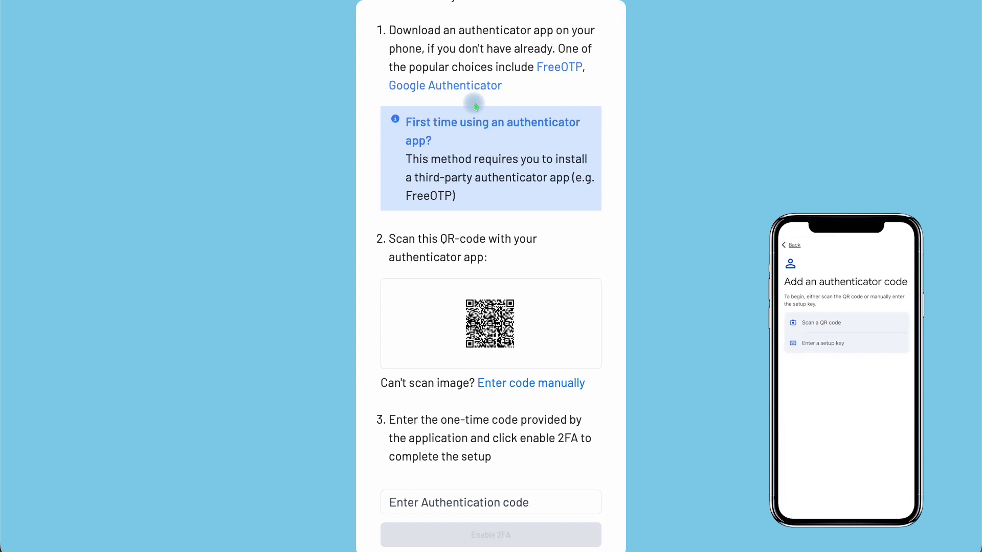
pyautogui.scroll(-1, 474, 106)
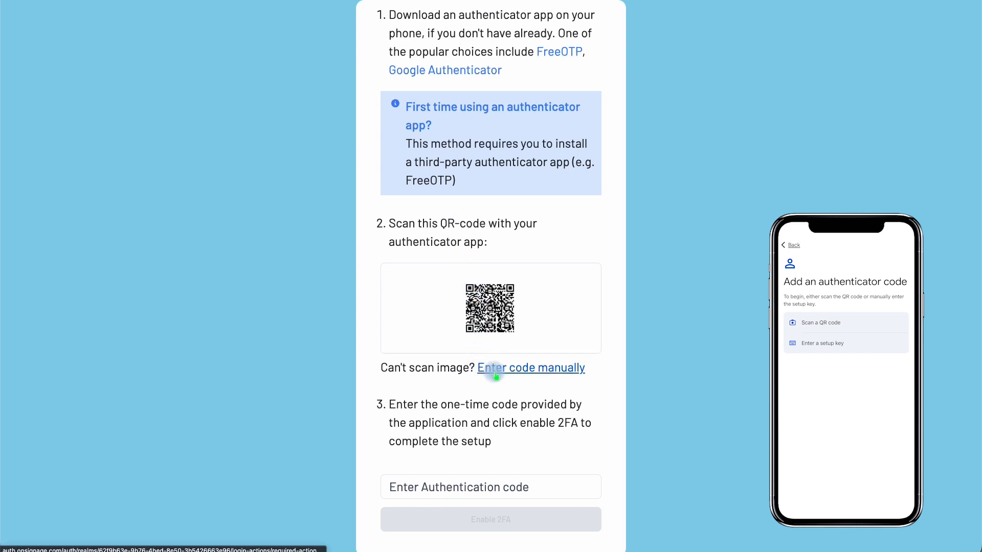
pyautogui.click(531, 375)
pyautogui.scroll(-3, 524, 388)
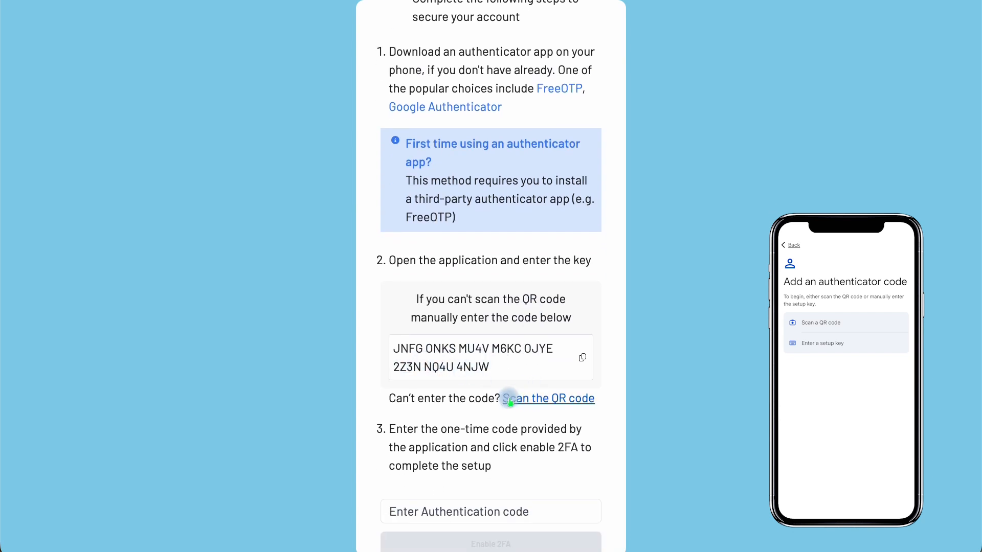
pyautogui.click(517, 403)
pyautogui.scroll(-3, 535, 335)
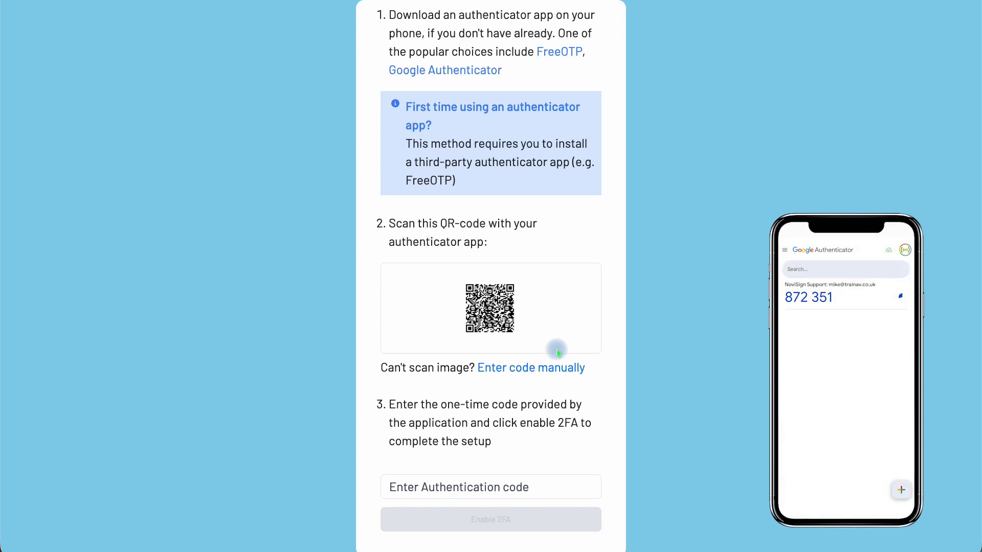
# Step: Enter the one-time authentication code from the authenticator app and enable 2FA
pyautogui.click(457, 492)
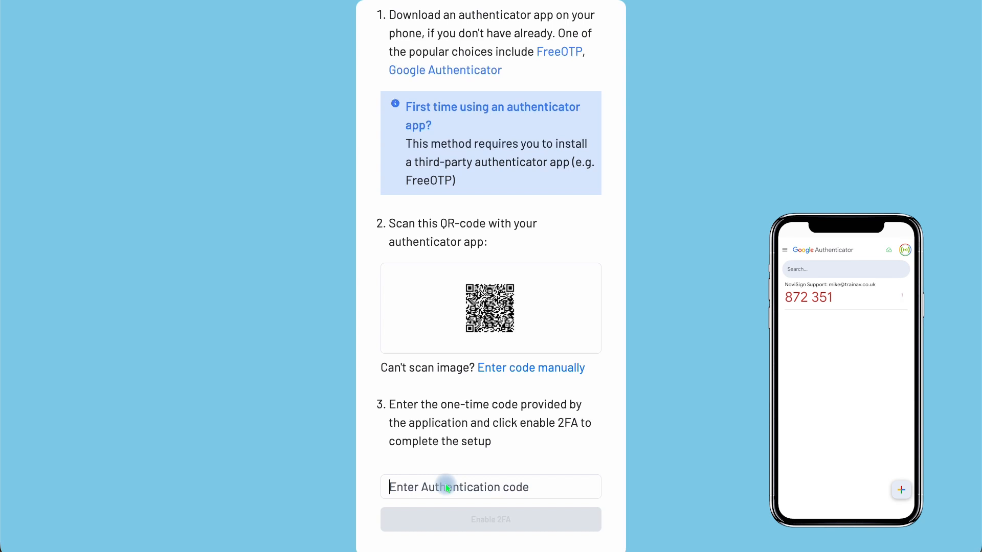
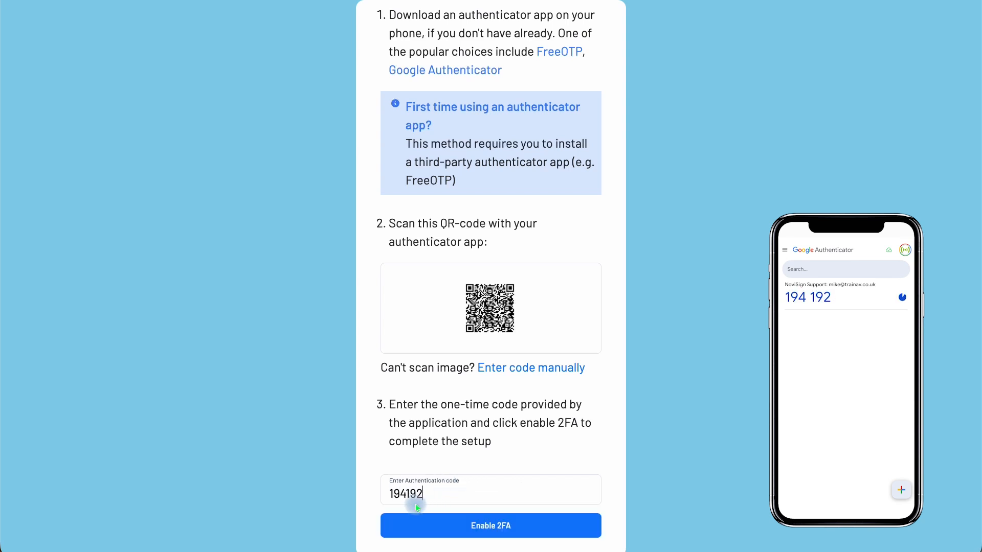
pyautogui.click(454, 527)
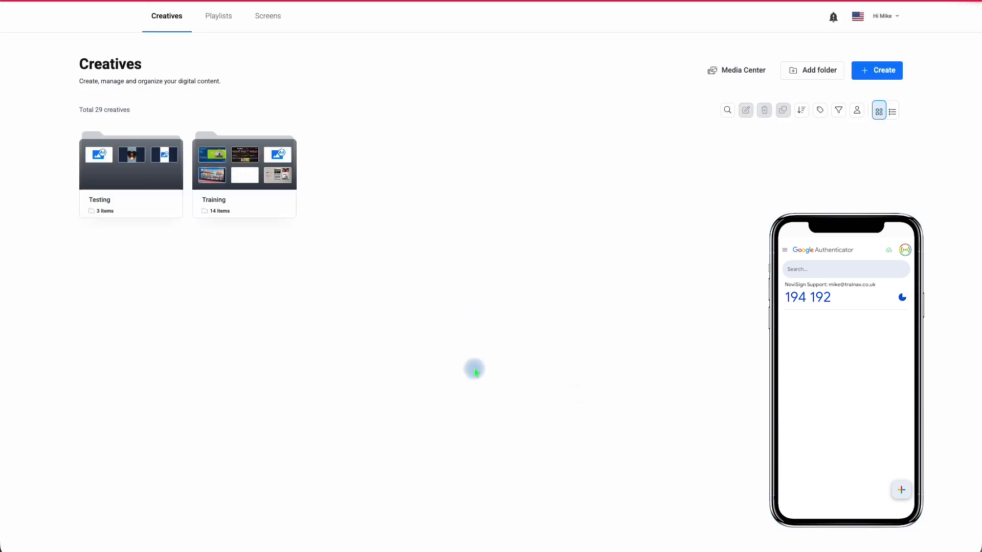
# Step: Sign out and log back in with the saved username and account password
pyautogui.click(883, 15)
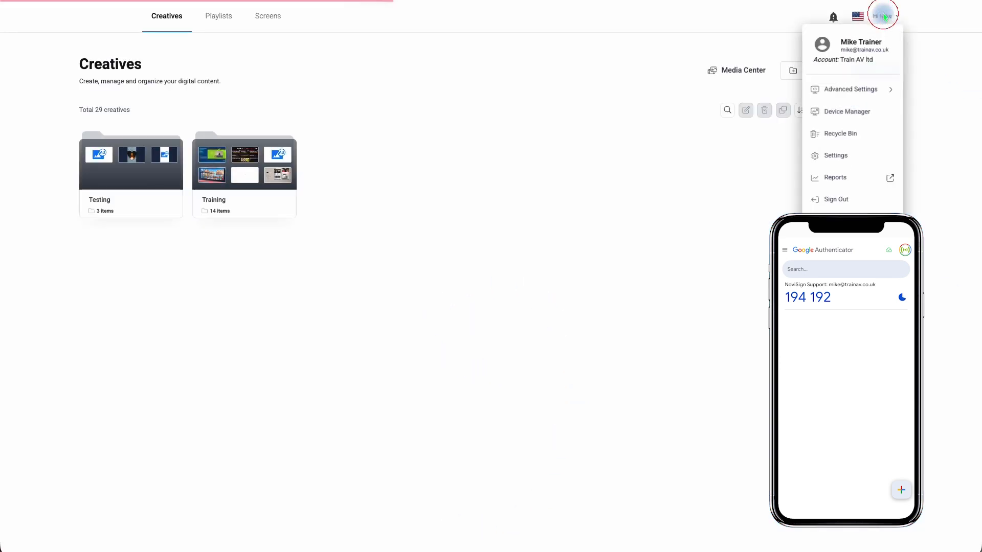
pyautogui.click(843, 204)
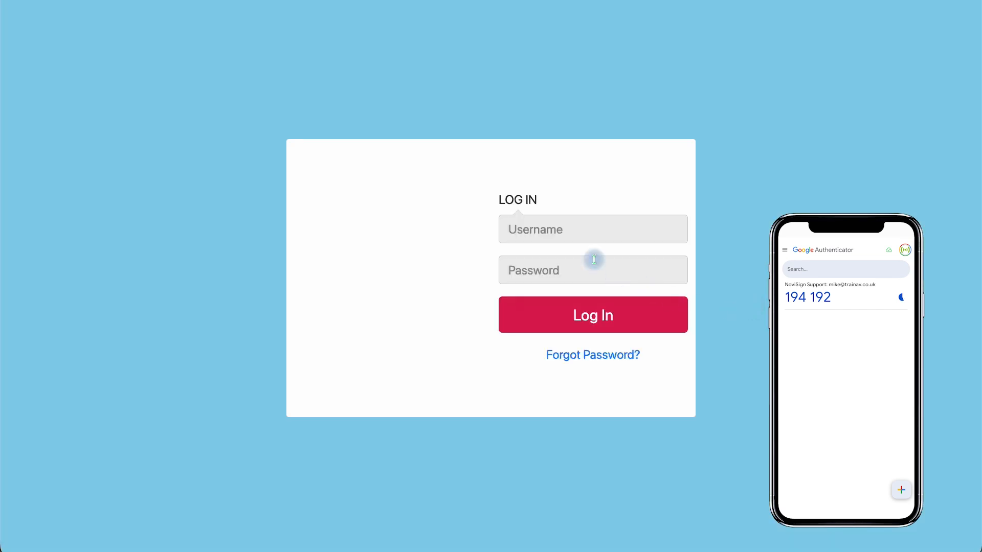
pyautogui.click(575, 229)
pyautogui.click(591, 263)
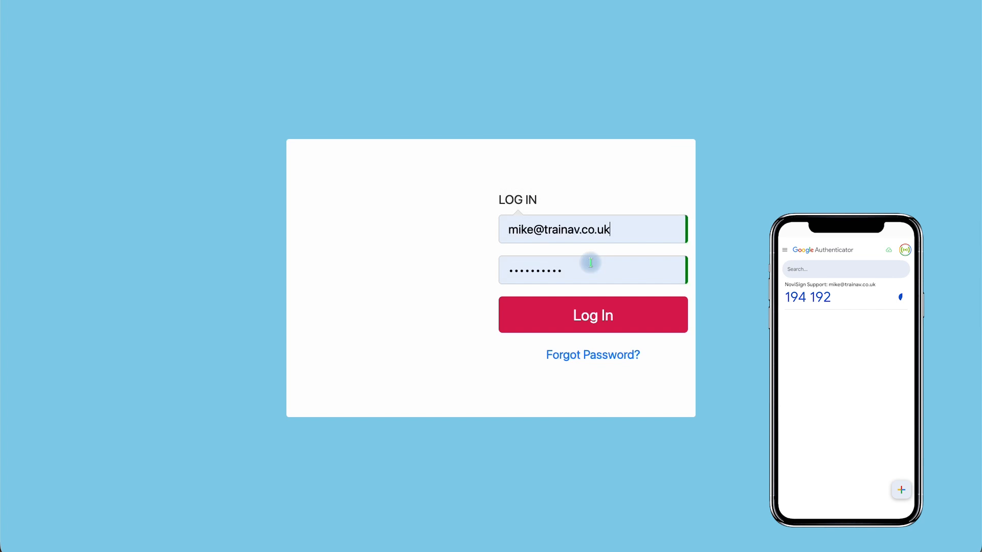
pyautogui.click(586, 308)
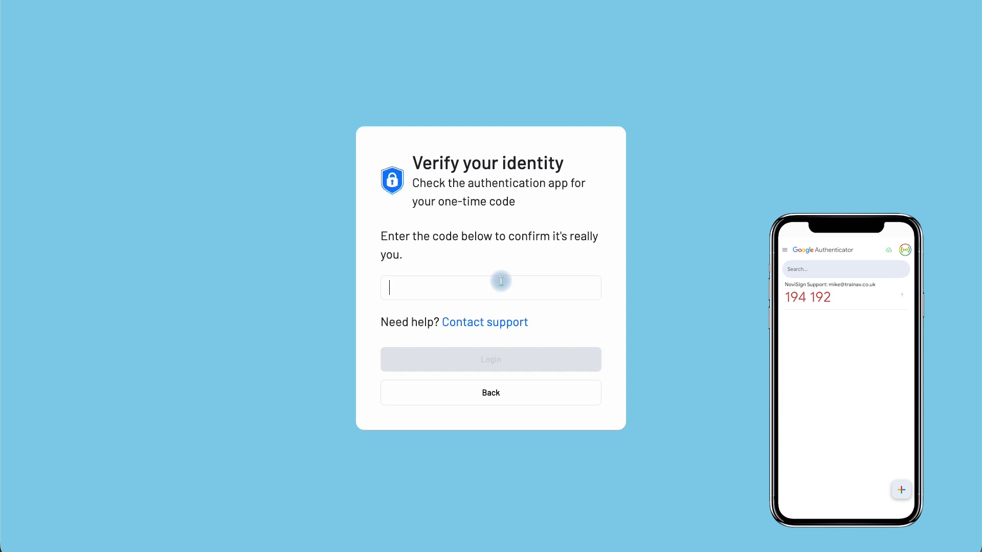
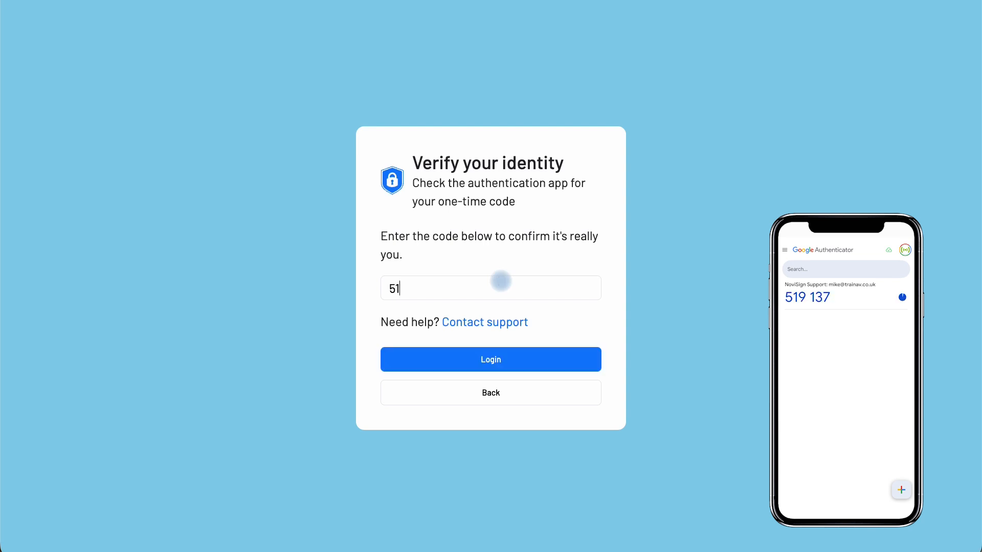
# Step: Enter the one-time verification code from the authenticator app to complete the login
pyautogui.click(491, 362)
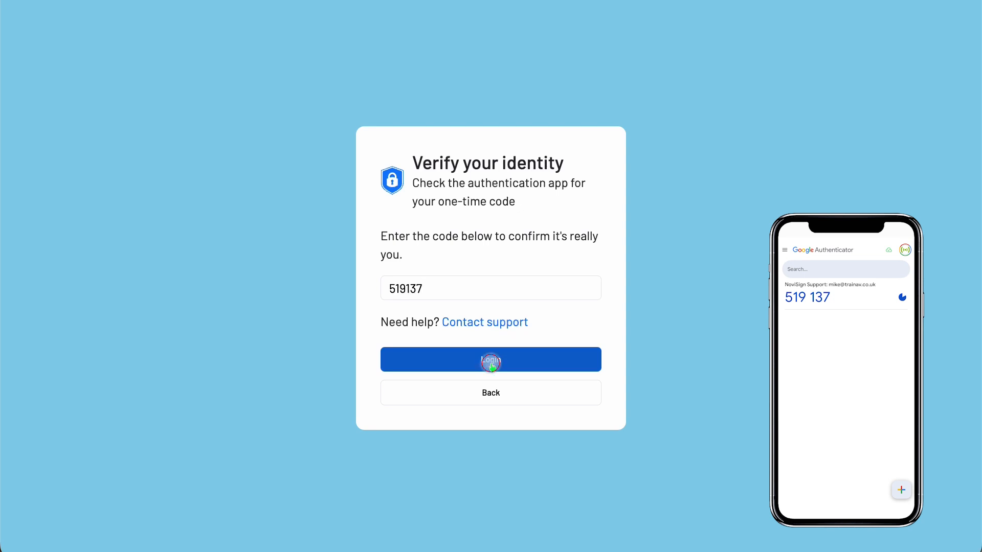